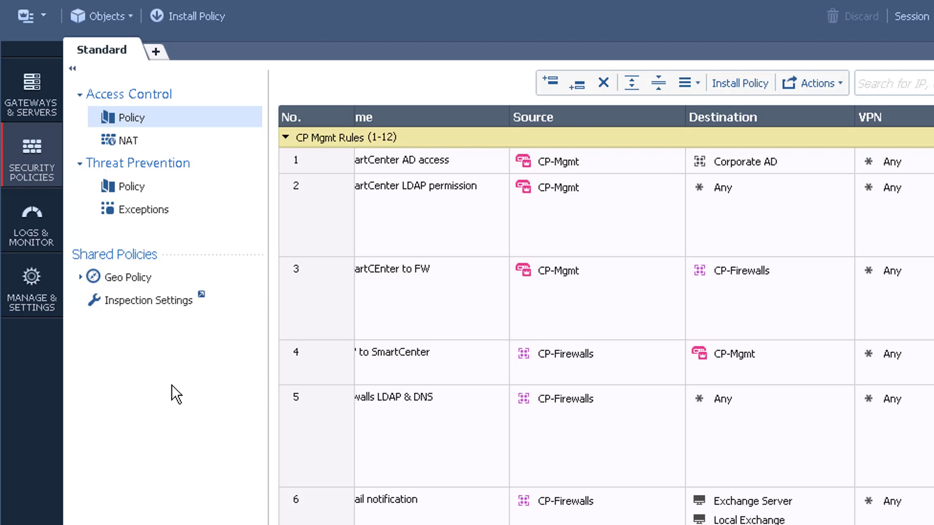
- Look over recent policies in the policies and layers manager, then return to the Standard policy
click(156, 54)
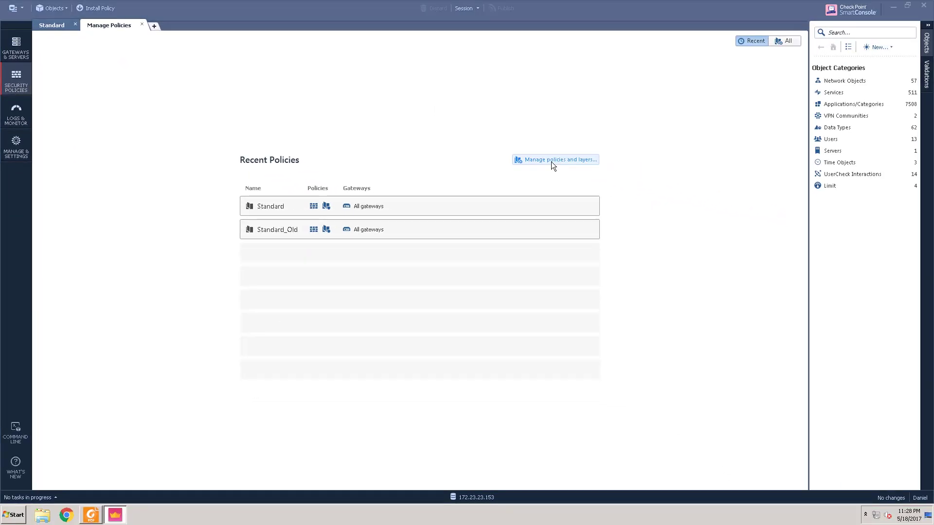
click(552, 160)
click(700, 110)
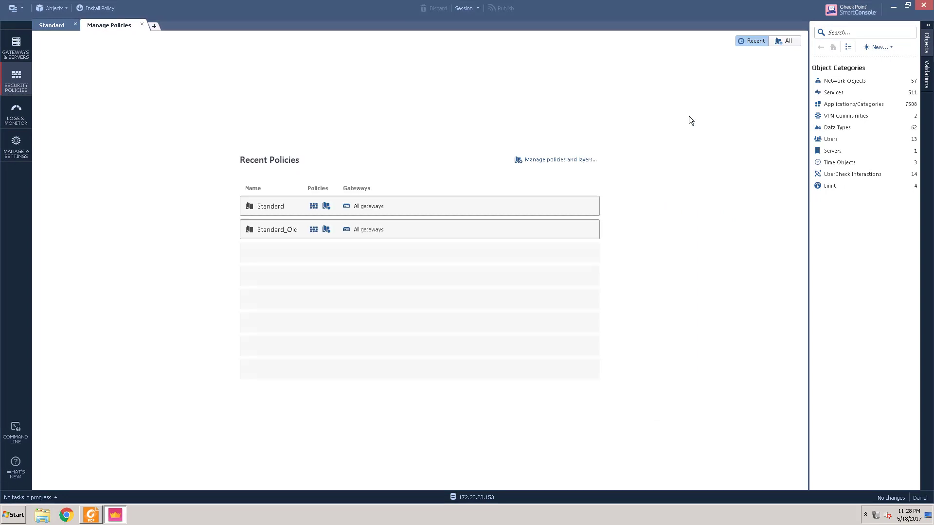
click(142, 24)
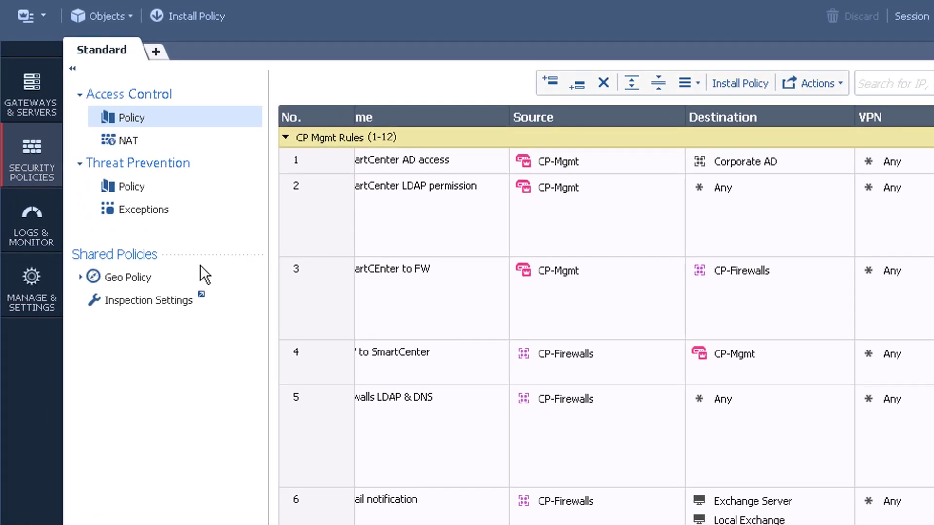
- Enable the Content Awareness and Mobile Access blades on the Access Control layer
right_click(136, 117)
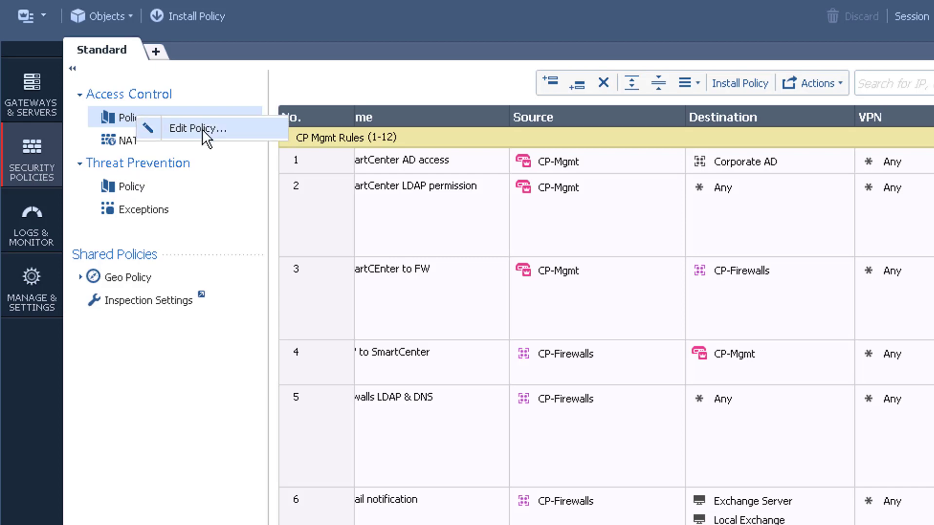
key(Escape)
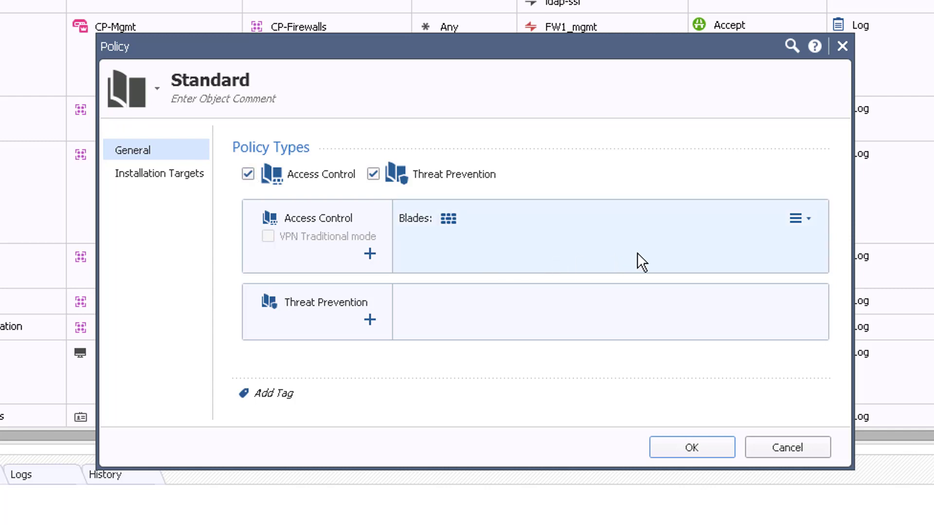
click(810, 219)
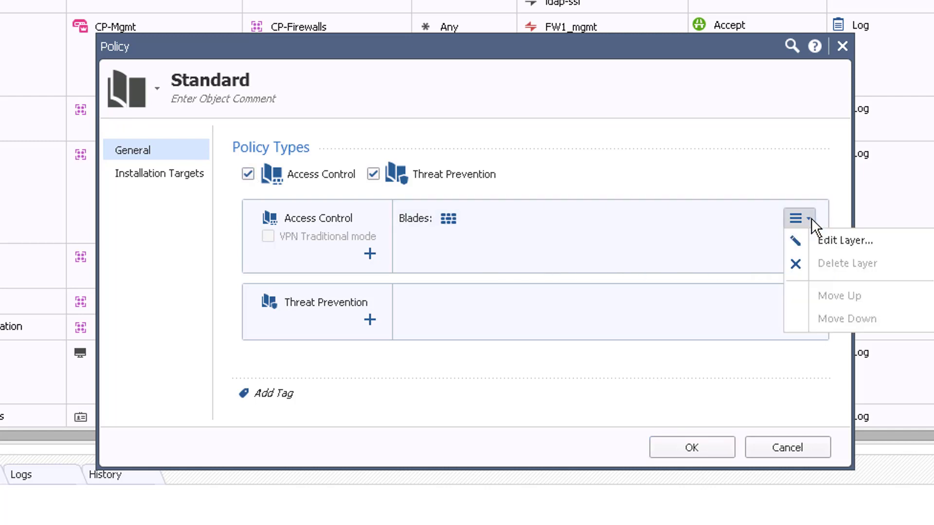
click(830, 240)
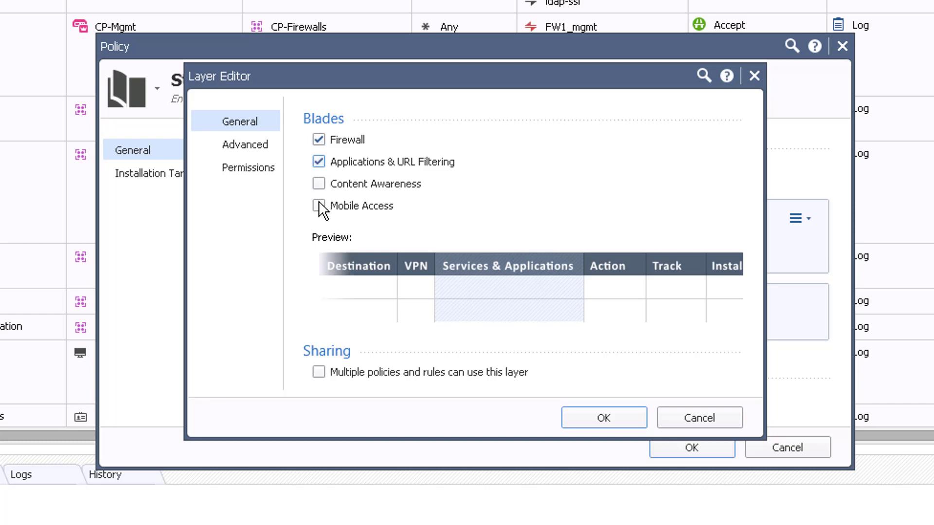
click(319, 184)
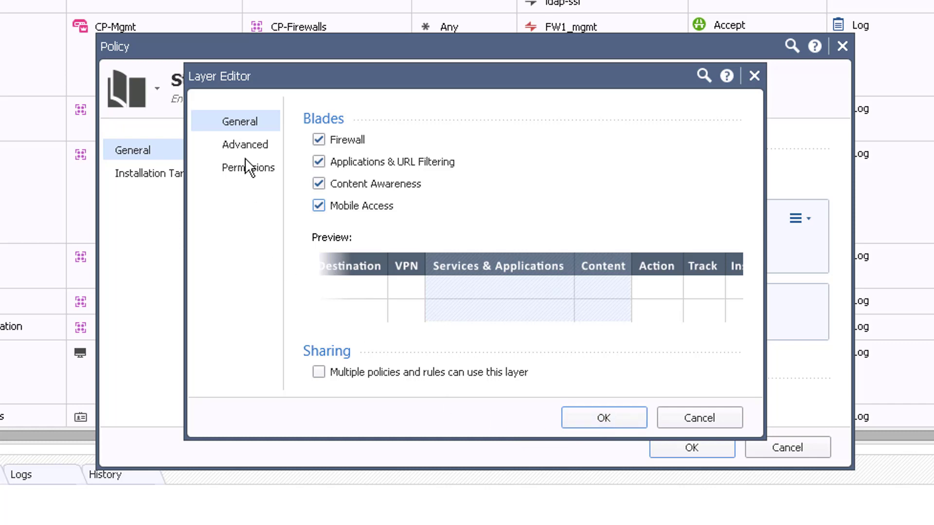
click(245, 144)
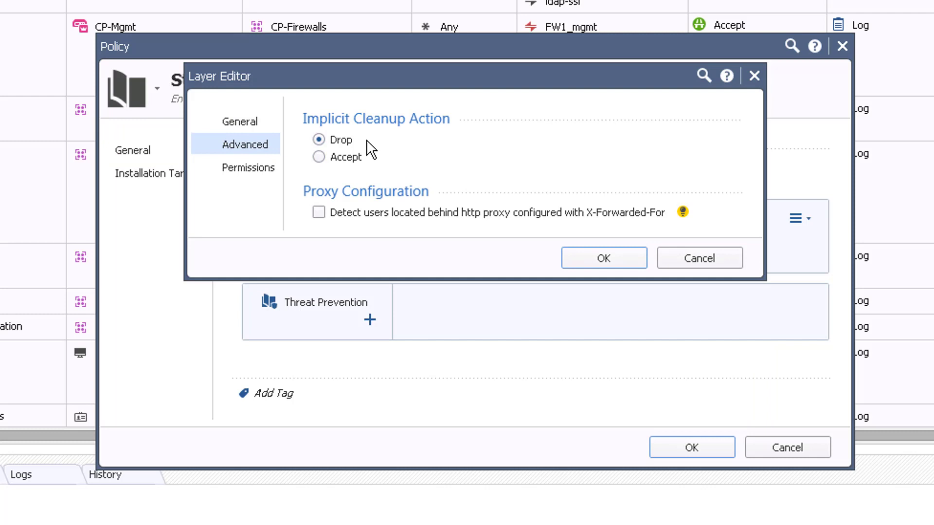
click(606, 259)
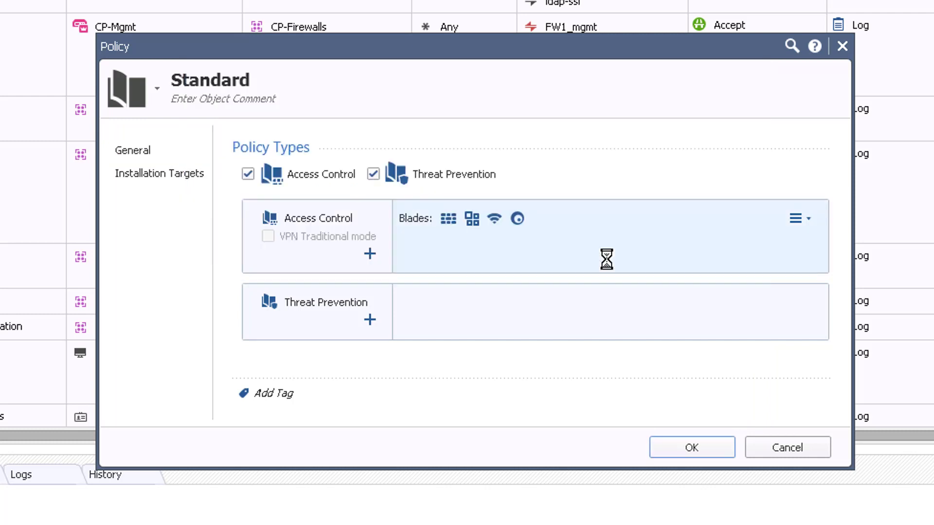
- Save the Standard policy and select the Block malicious sites sub-rule under Web access permissions
click(711, 453)
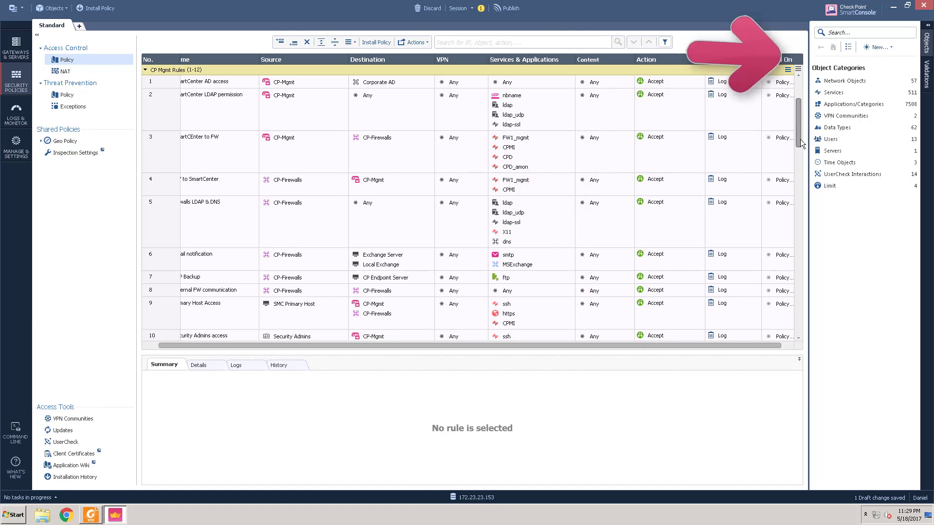
drag(798, 118, 800, 154)
click(146, 261)
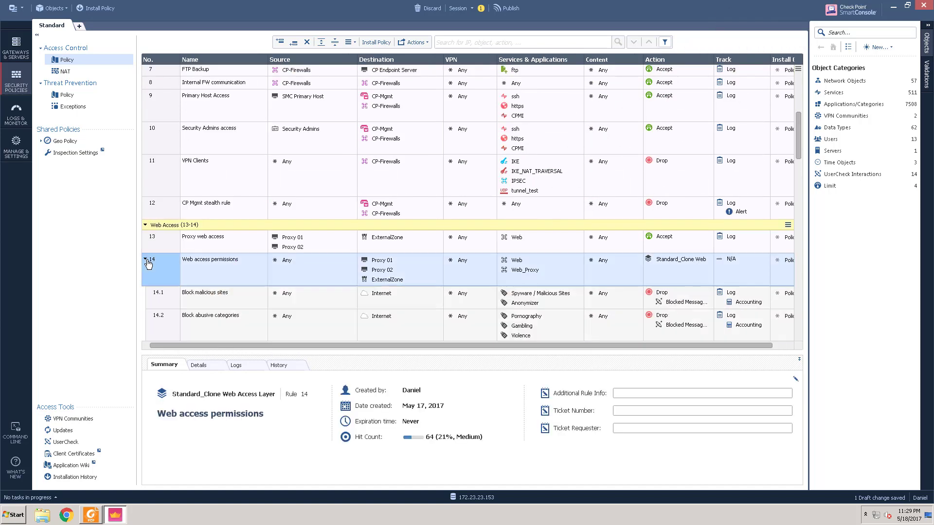
click(225, 304)
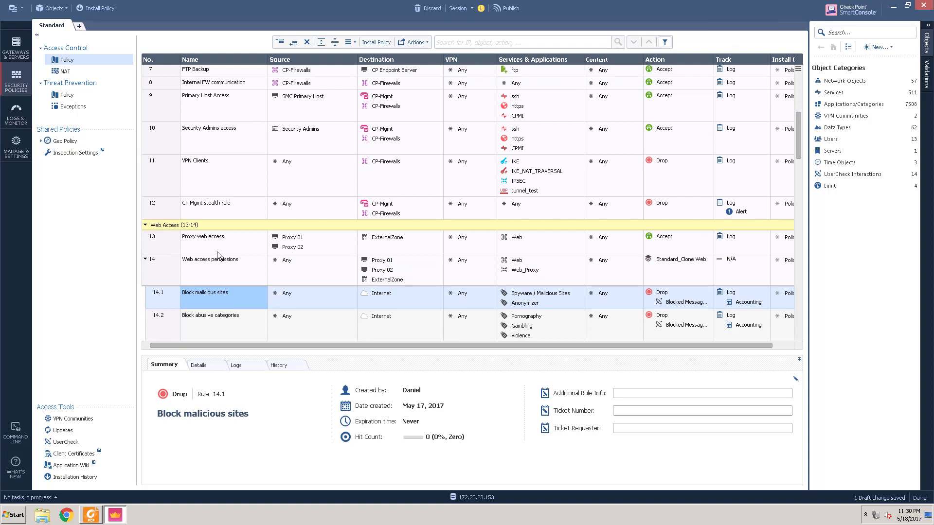
- Insert a new rule above it named 'Protect Exposure of Personal Data'
click(280, 43)
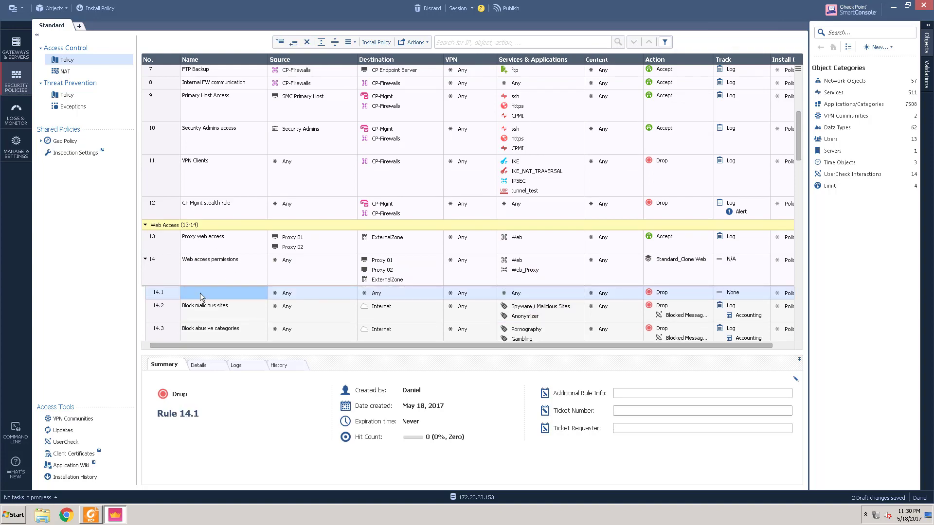
double_click(200, 294)
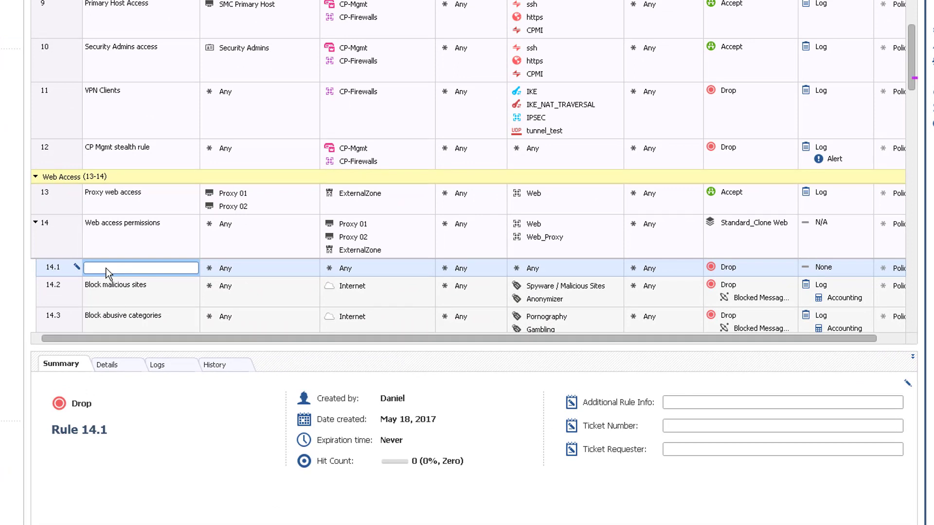
text(Protect Expo)
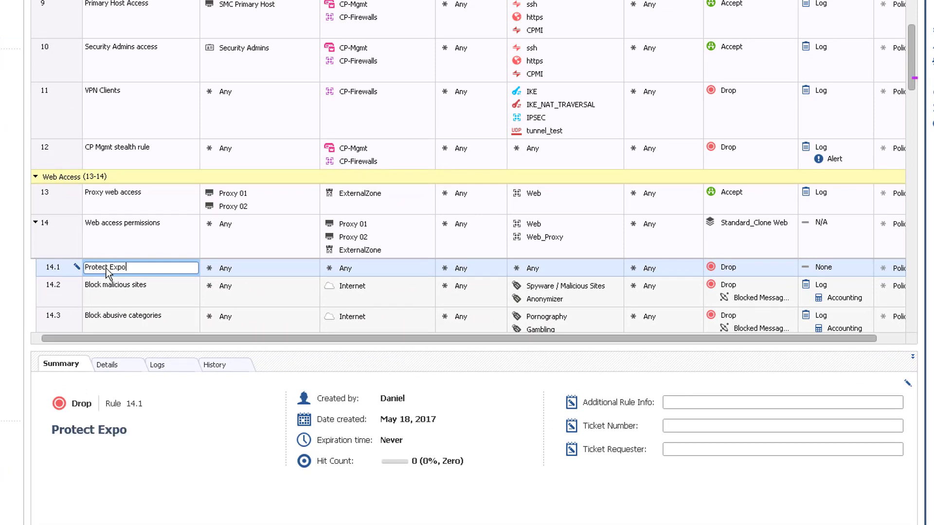
text(sure of Personal Data)
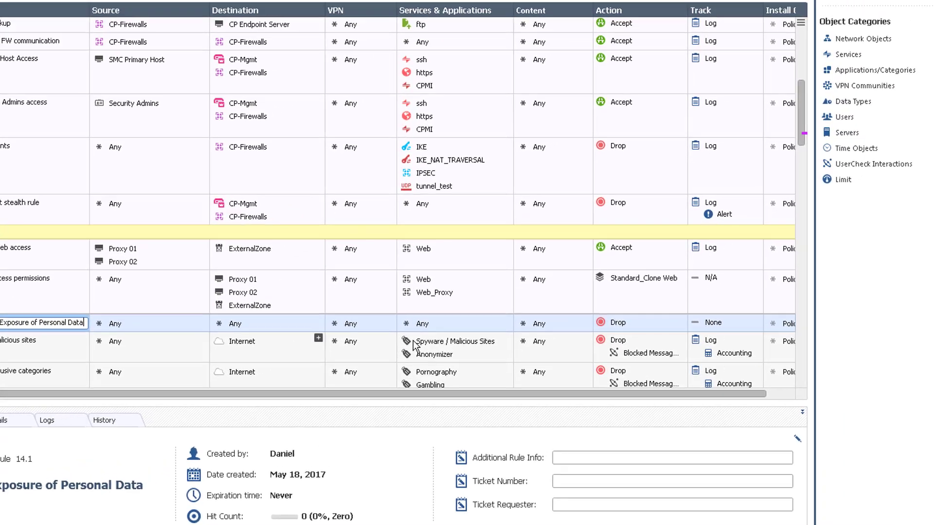
- Set the new rule's service to http
mouse_move(618, 267)
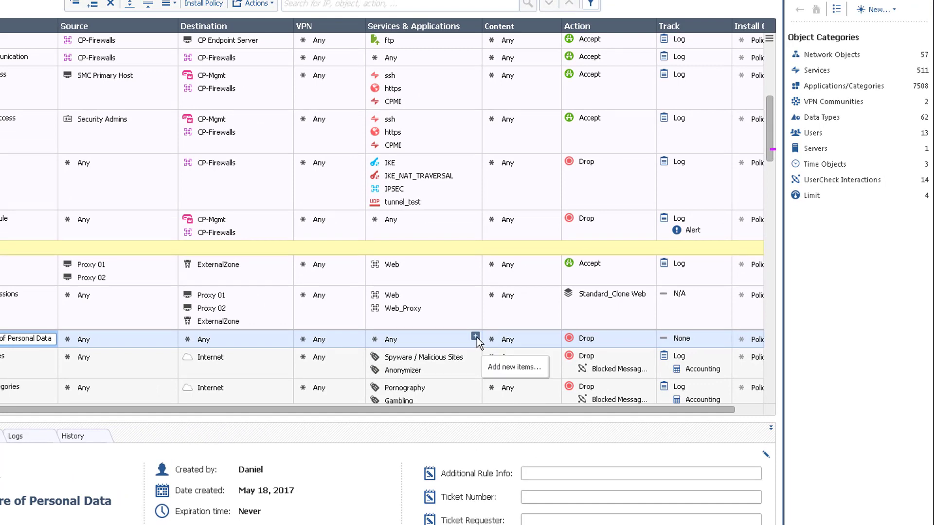
click(476, 337)
text(http)
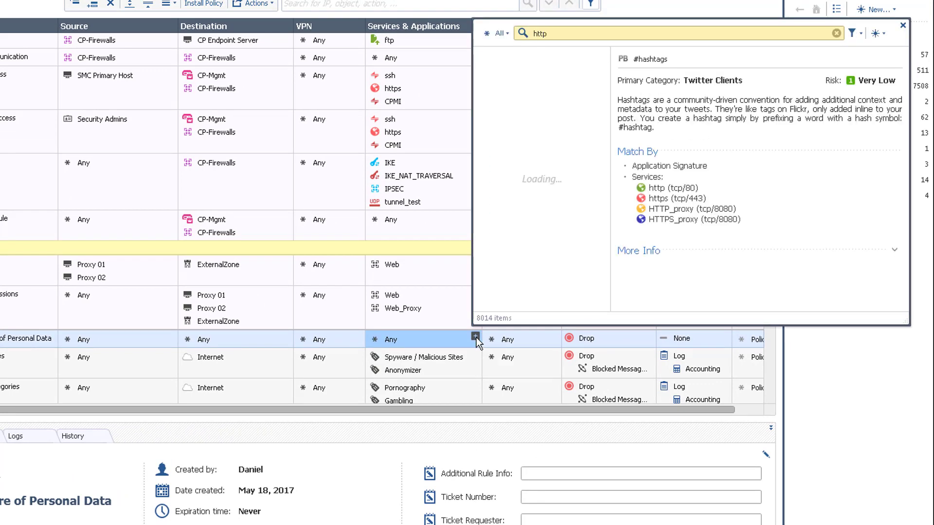
click(485, 123)
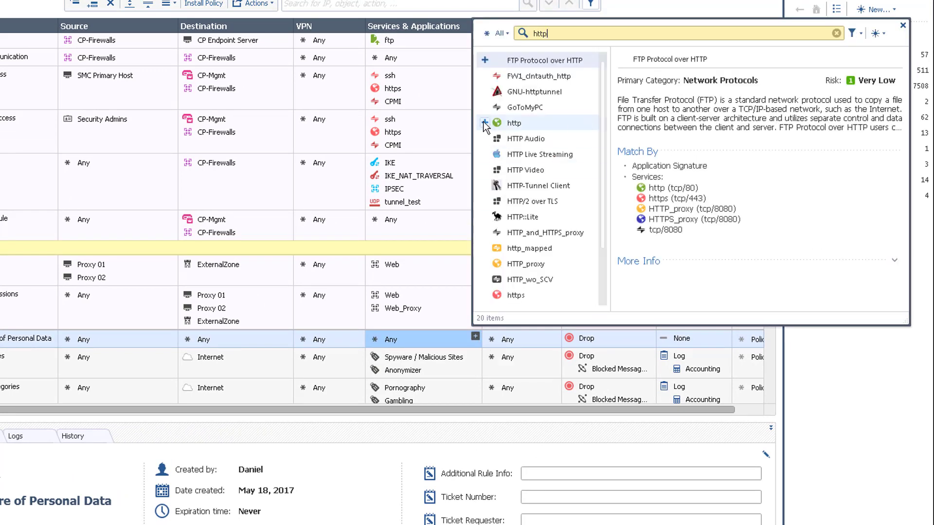
click(904, 25)
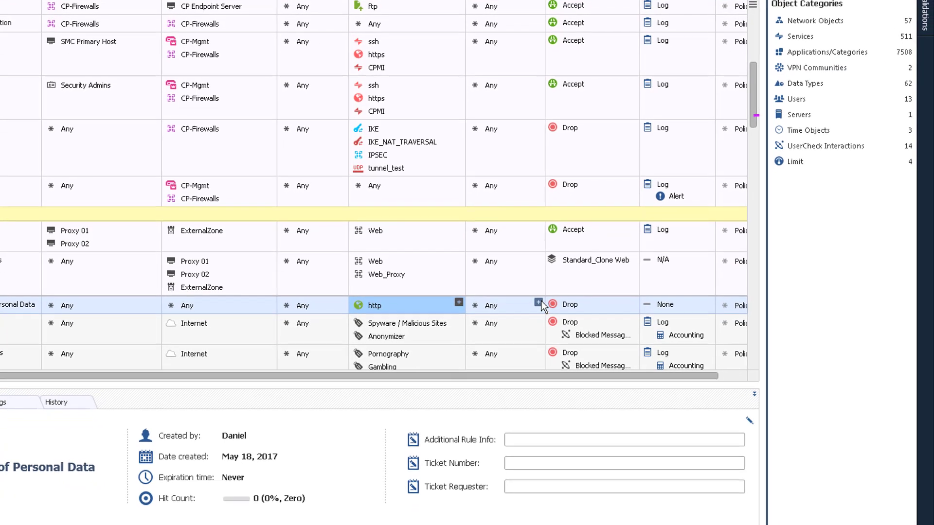
- Add PCI - Credit Card Numbers as the rule's content
click(556, 335)
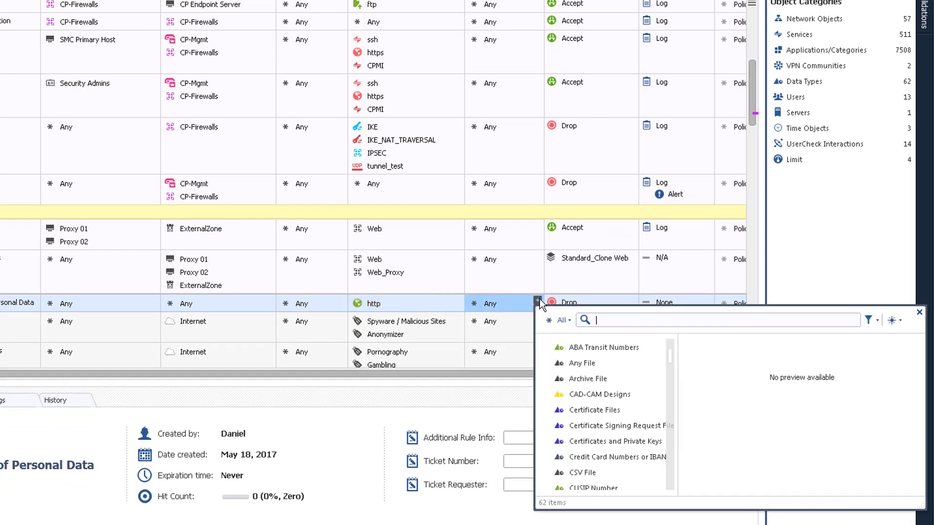
text(pci)
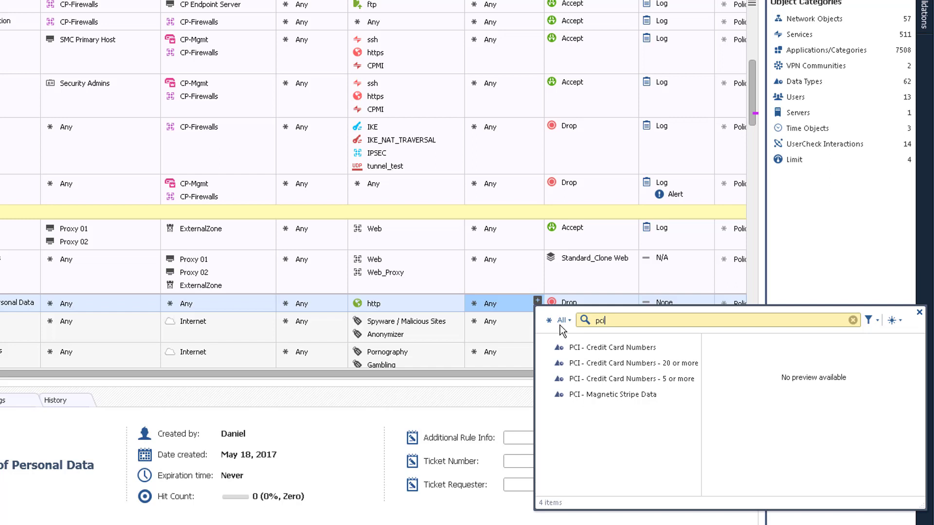
click(548, 347)
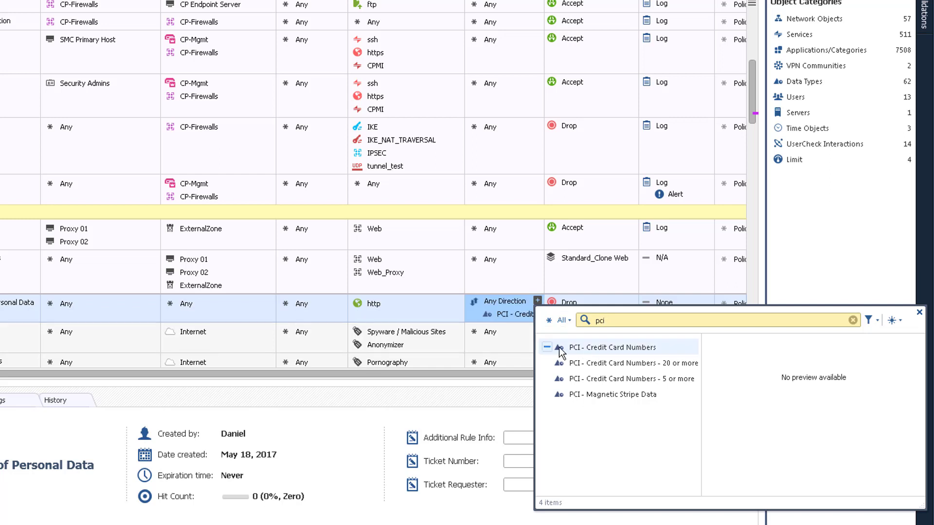
click(919, 313)
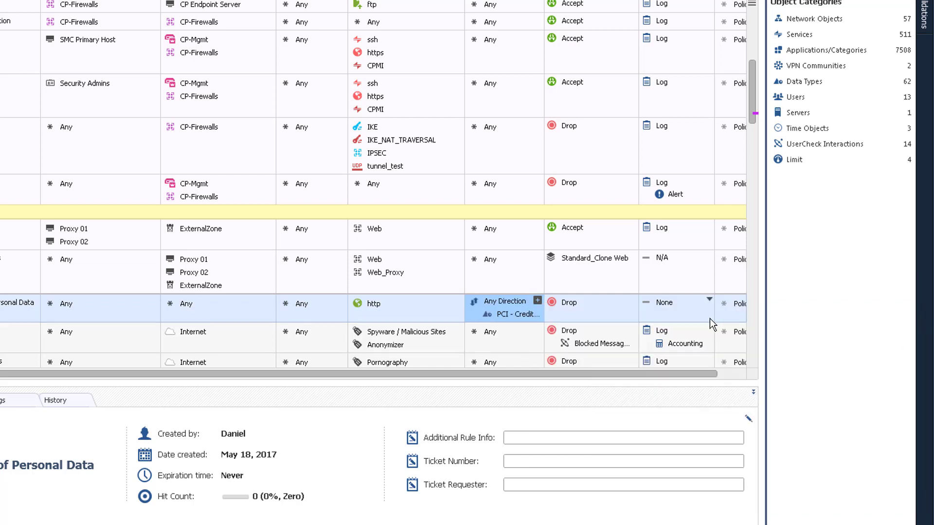
- Restrict the PCI content match to Upload traffic
right_click(477, 302)
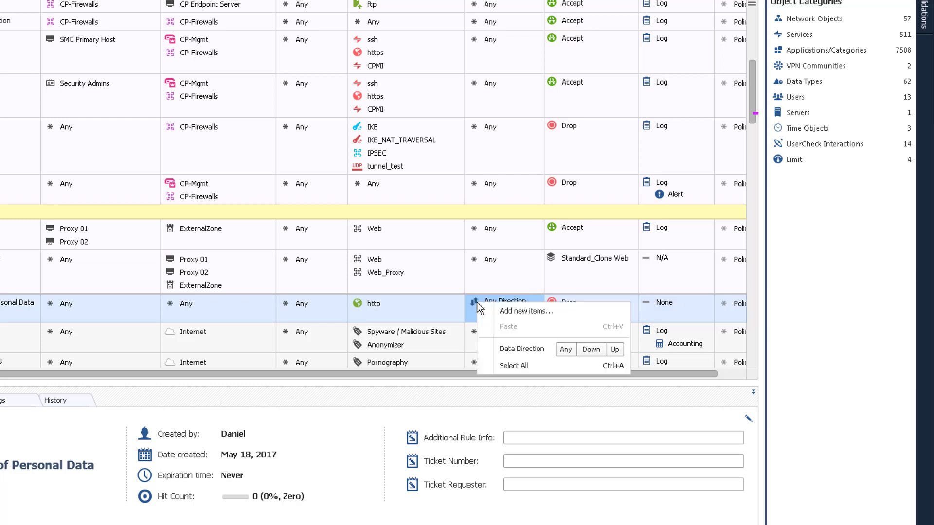
click(614, 349)
mouse_move(614, 348)
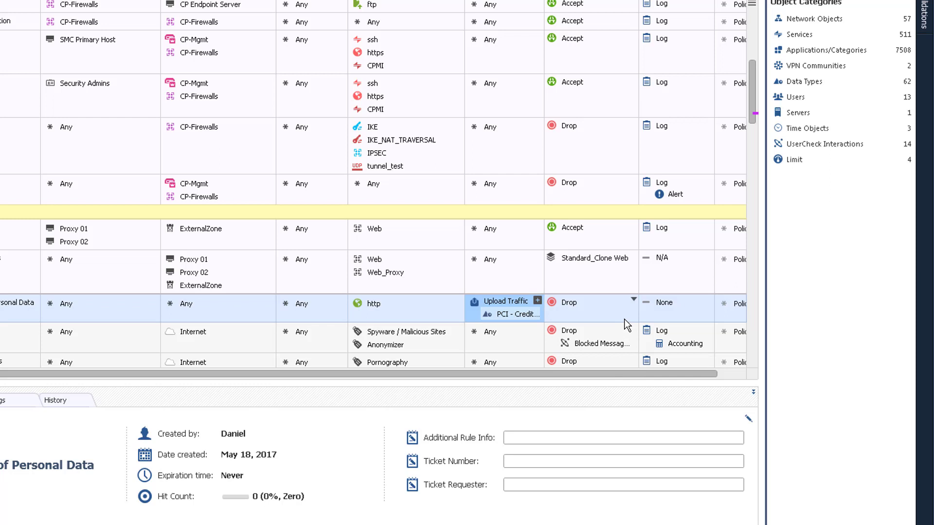
- Set the rule's action to Ask with Personal Data Exposure
click(633, 299)
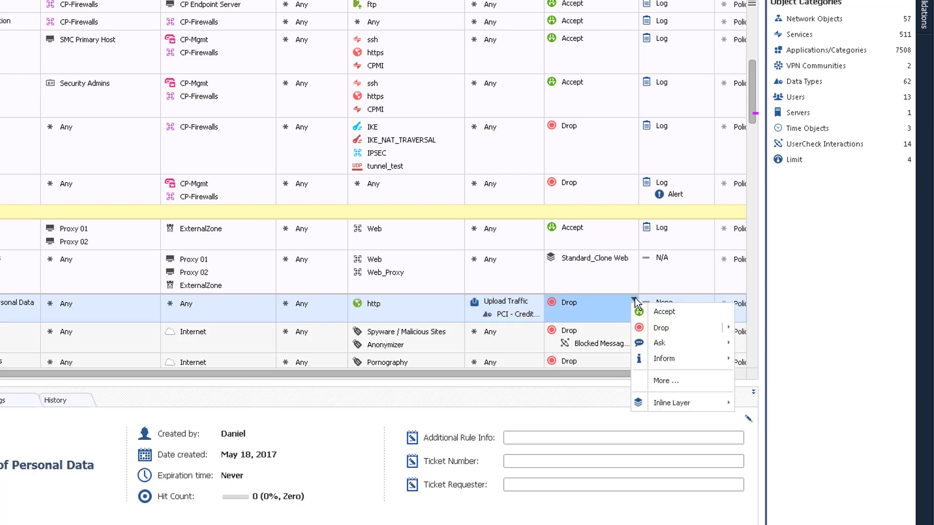
mouse_move(695, 343)
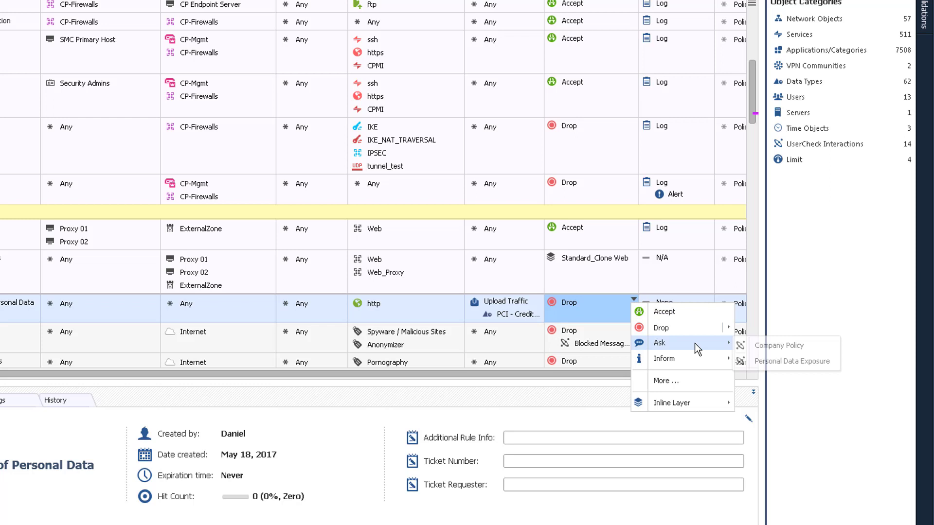
click(772, 360)
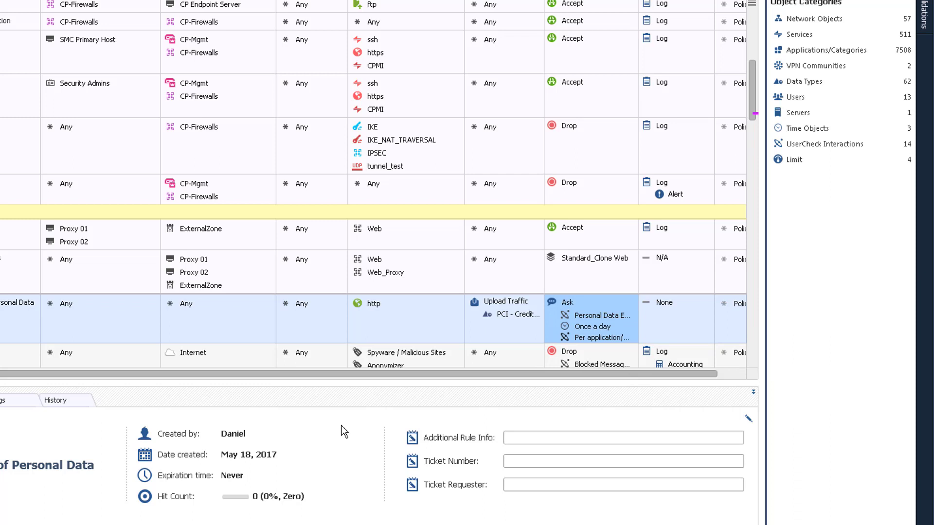
- Set rule 14.1's tracking to Extended Log with Accounting in Track Settings
click(710, 299)
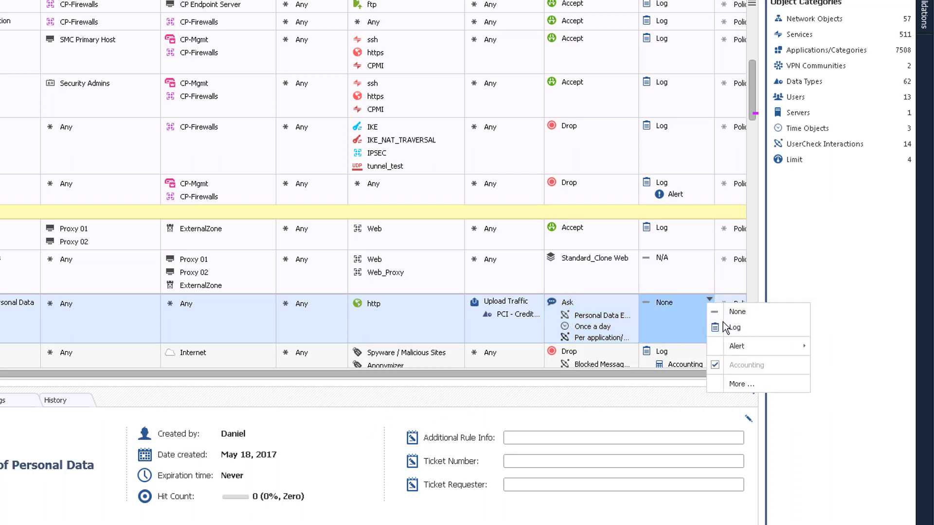
click(734, 381)
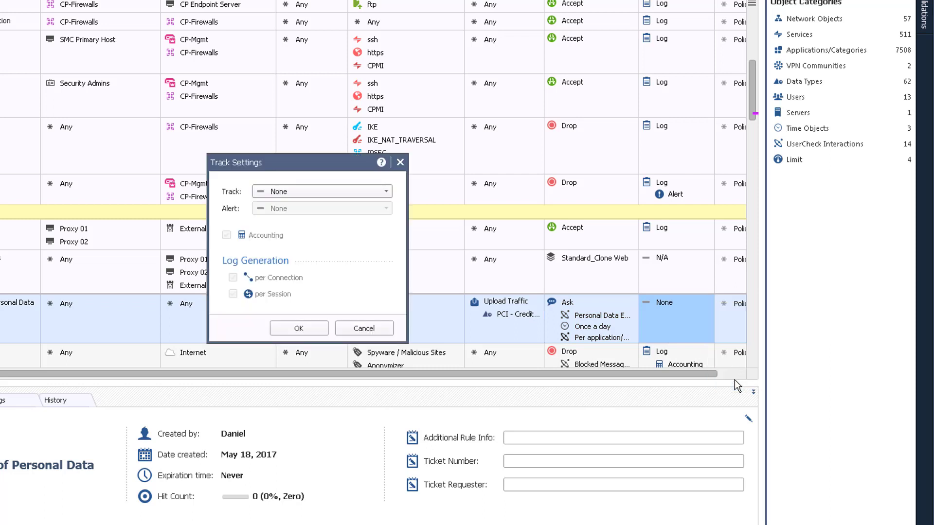
click(386, 192)
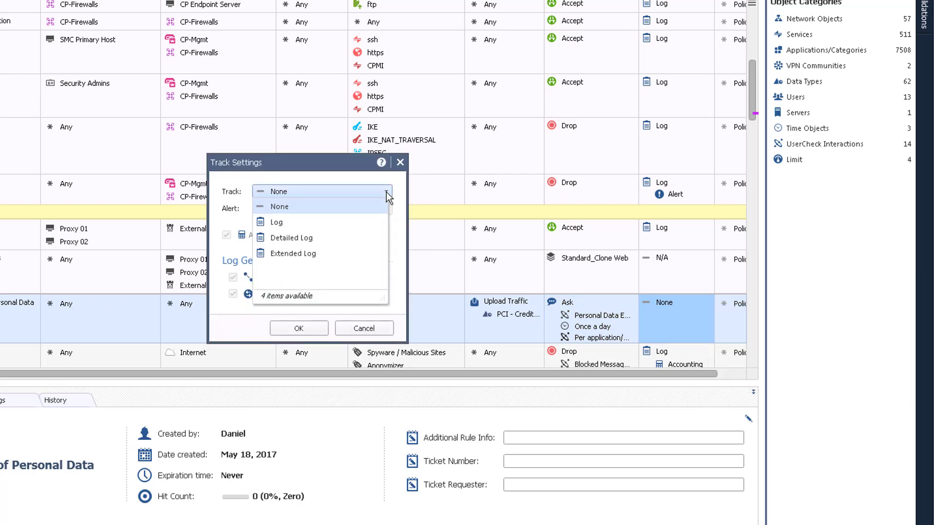
click(309, 254)
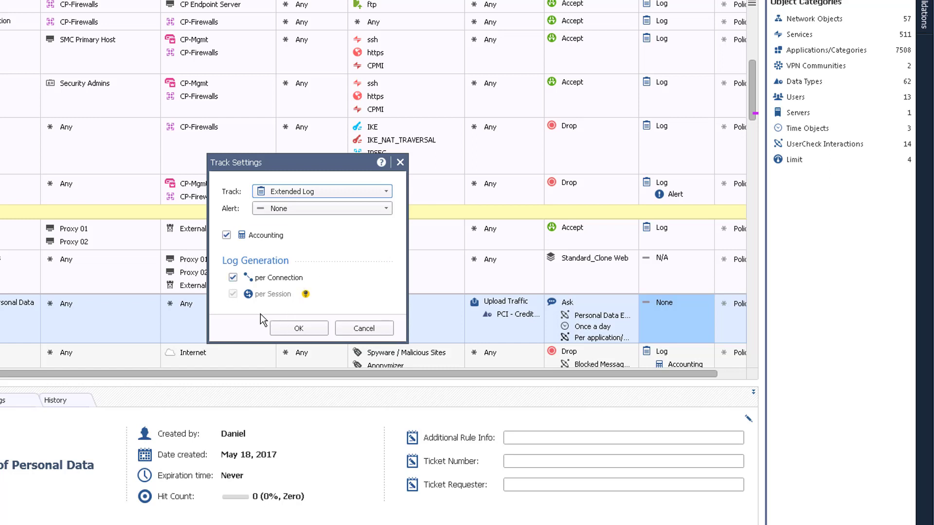
mouse_move(307, 295)
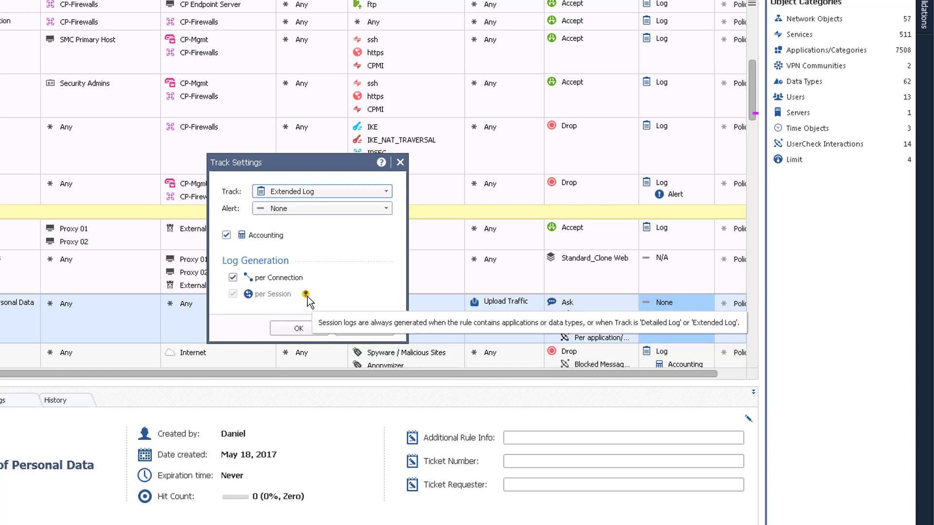
click(295, 334)
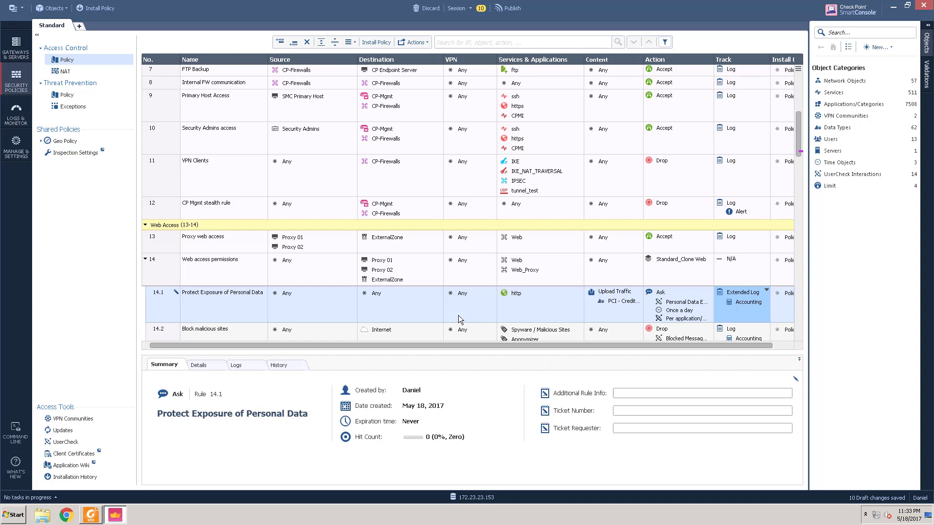
- Publish the ten draft changes under session name 'Protect Personal Data'
click(512, 9)
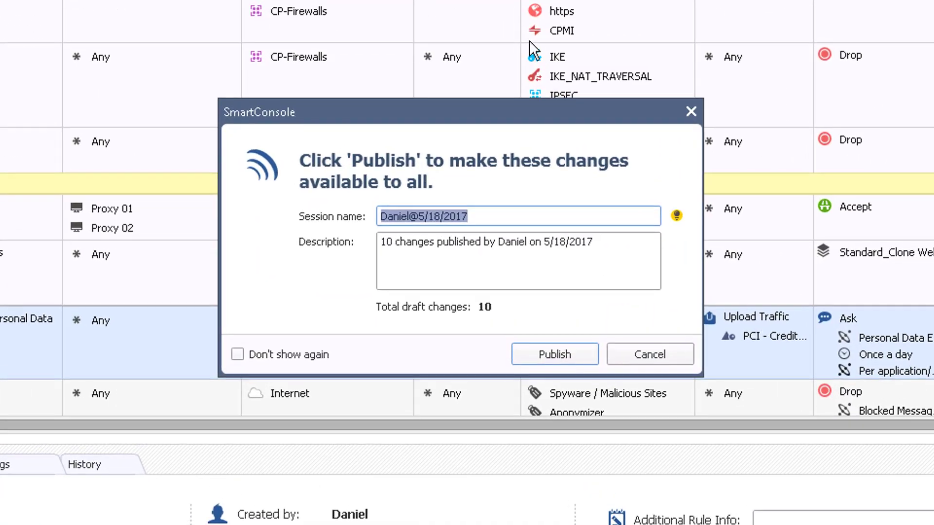
click(494, 214)
key(shift+Left)
key(shift+Left)
key(shift+Left)
key(shift+Left)
key(shift+Left)
key(shift+Home)
text(Prote)
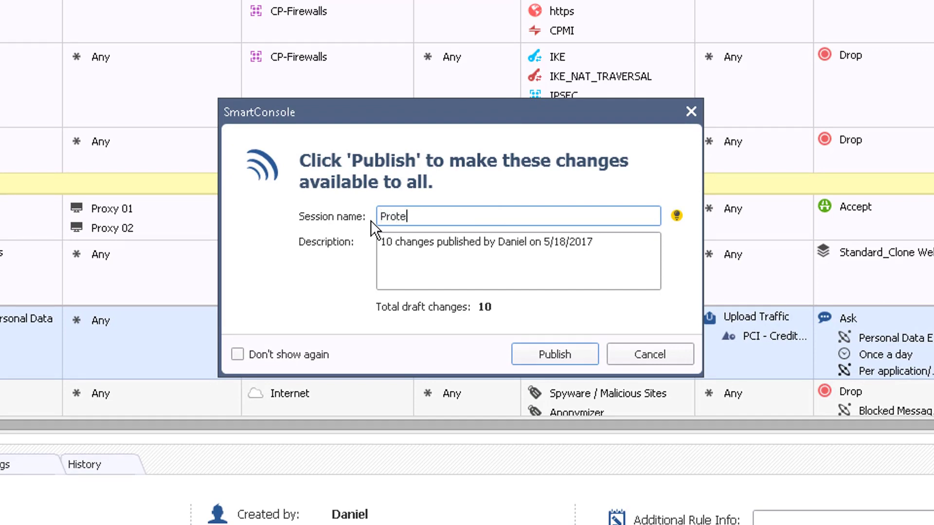
text(ct Personal Data)
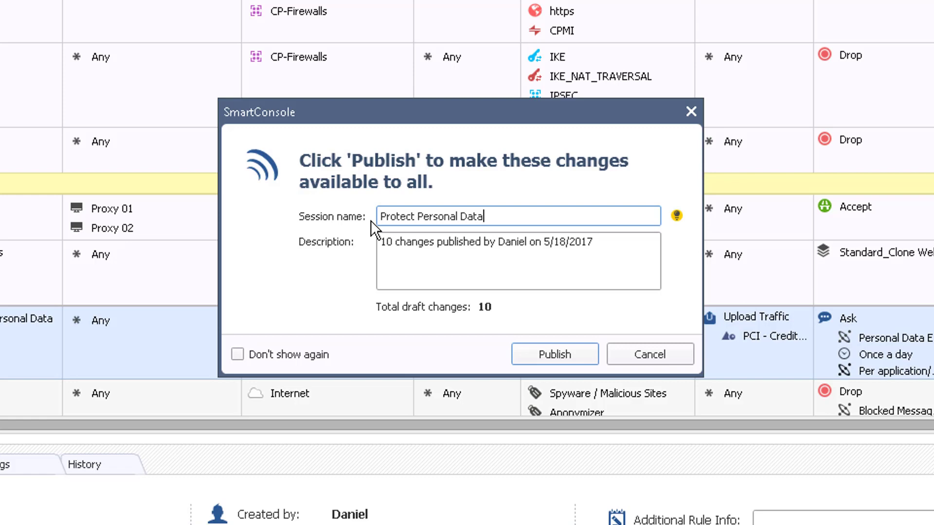
click(538, 354)
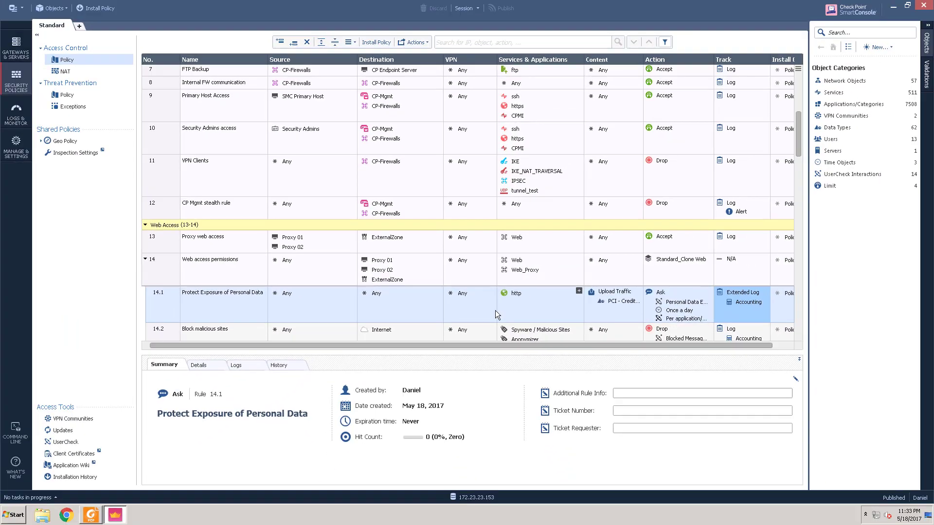
- Install the Standard policy on the CP-GW gateway
click(89, 10)
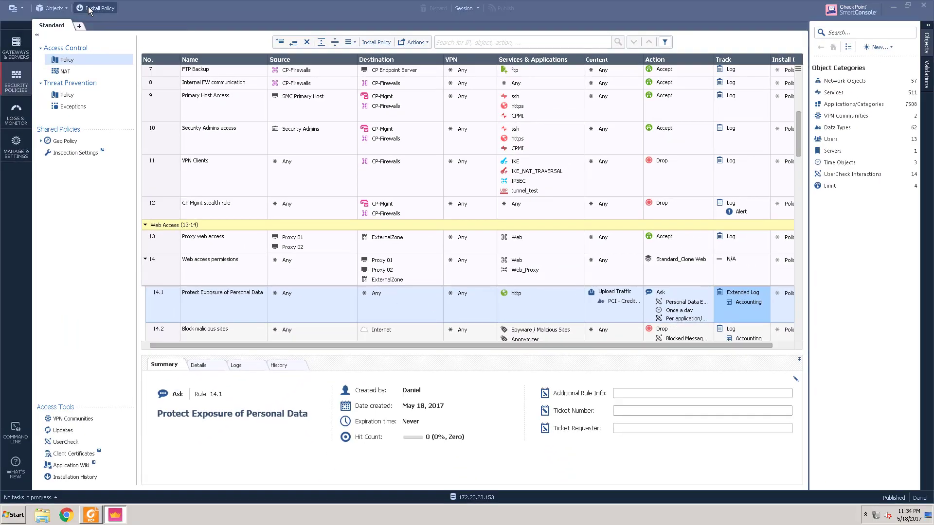
click(491, 141)
click(457, 170)
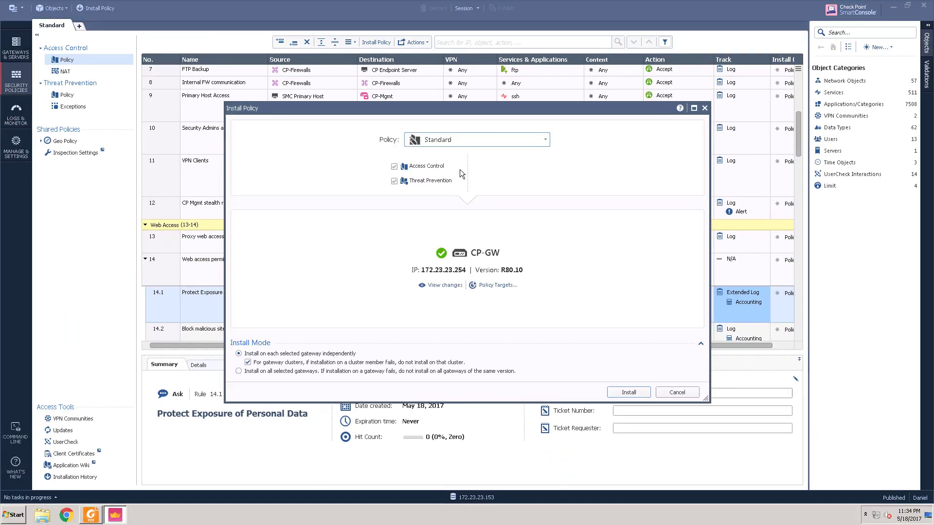
click(629, 393)
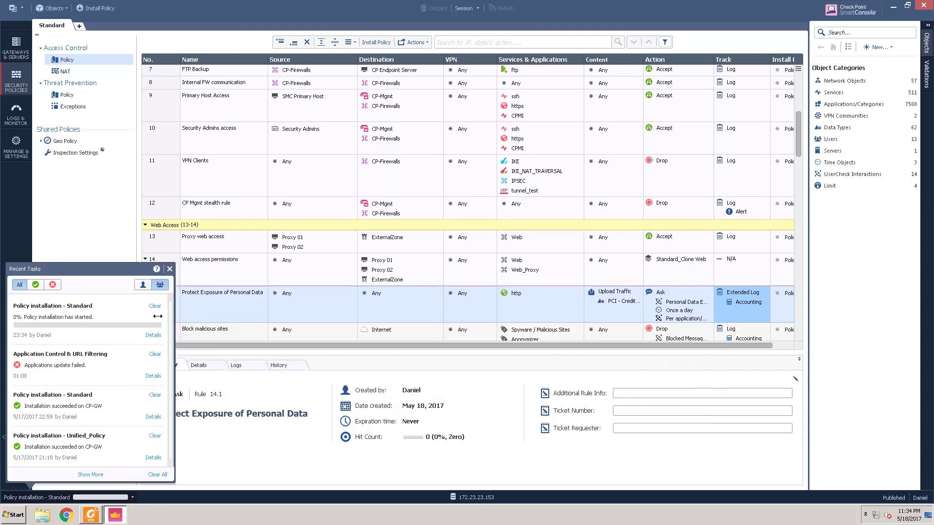
- Check Recent Tasks to confirm the policy installation succeeded
click(305, 457)
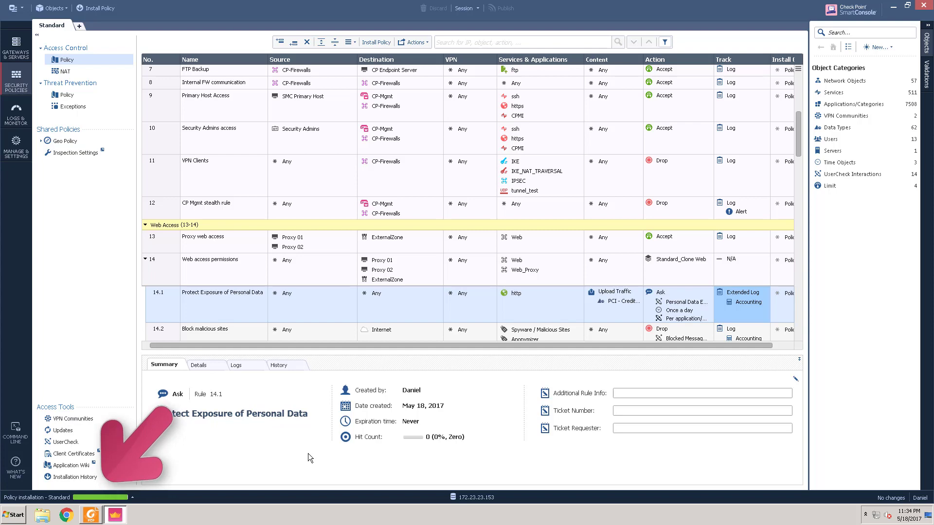
click(132, 498)
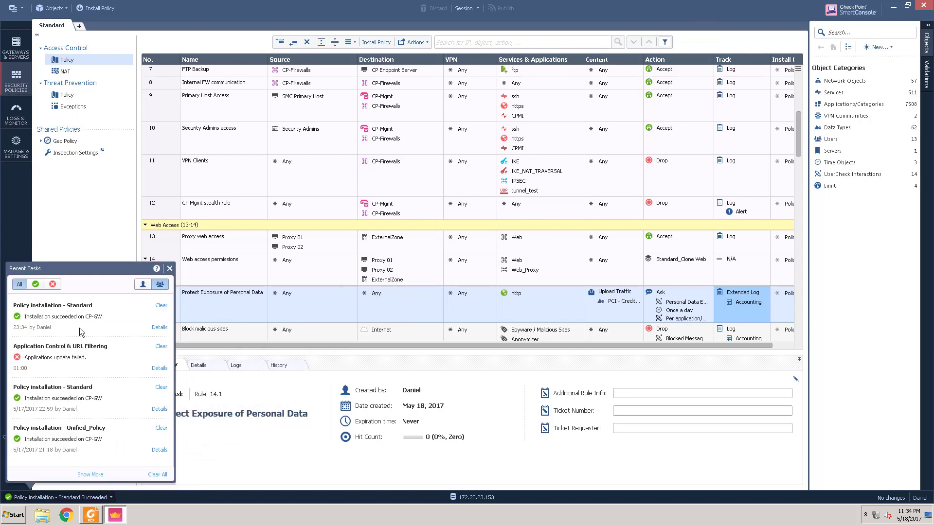
click(169, 268)
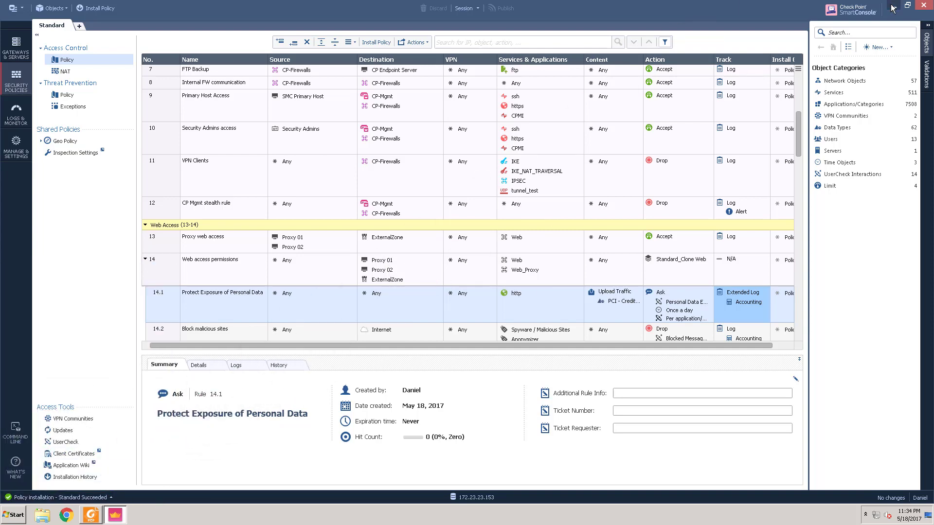
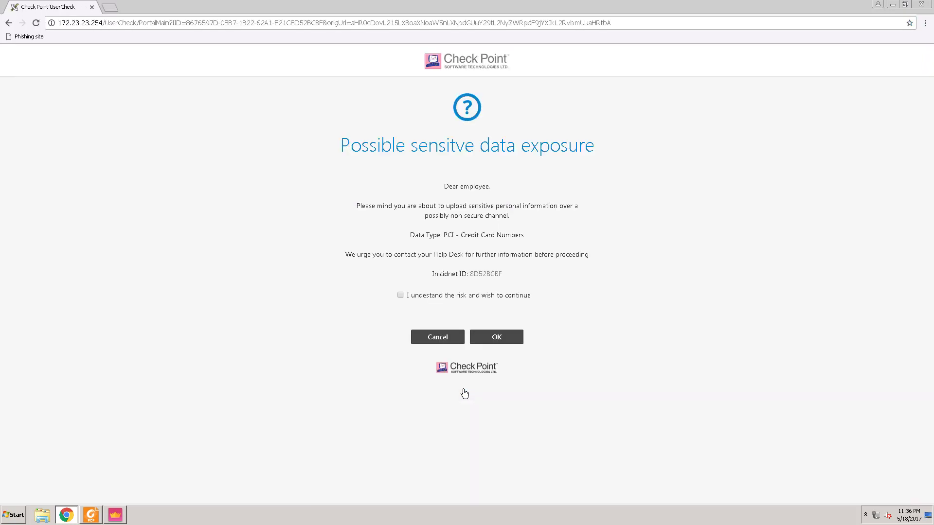
- Accept Chrome's credit-card data exposure warning, then go to SmartConsole's access control policy rules
click(400, 295)
click(489, 341)
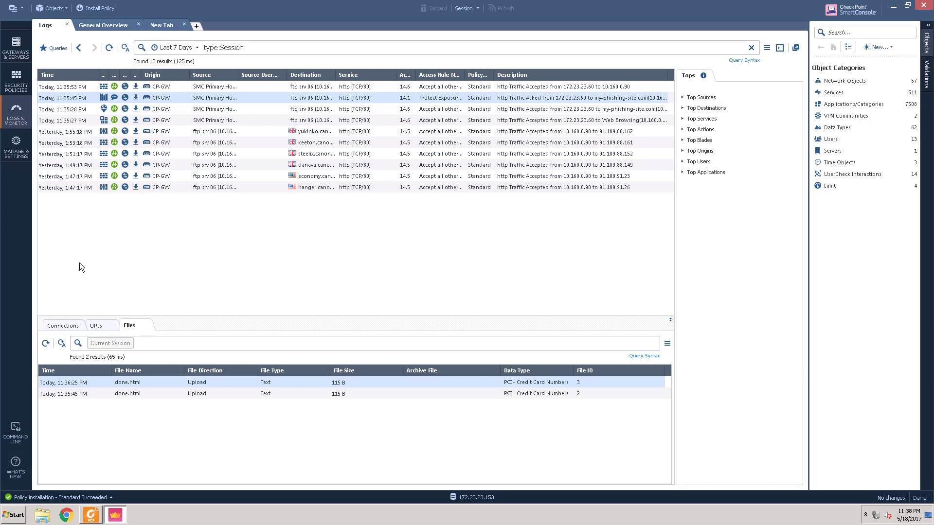
click(20, 84)
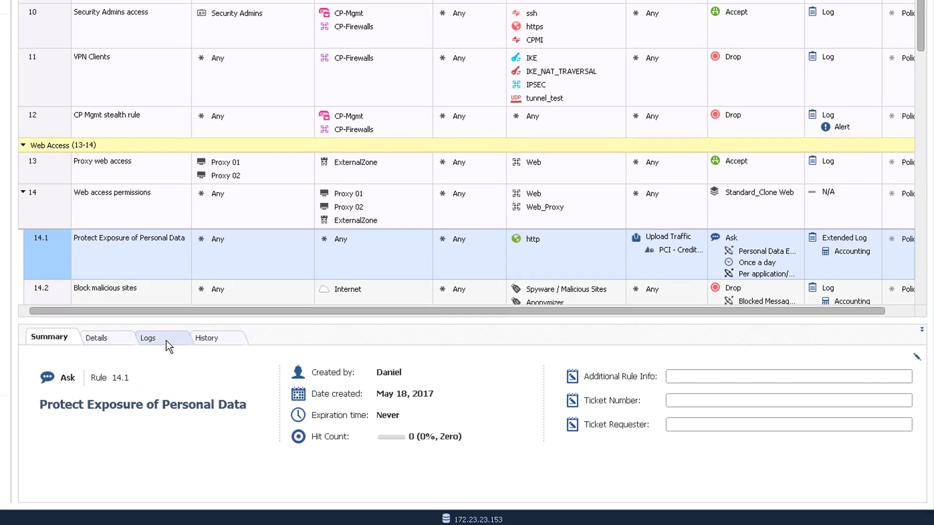
- Show rule 14.1's logs and filter them with type:Session
click(248, 368)
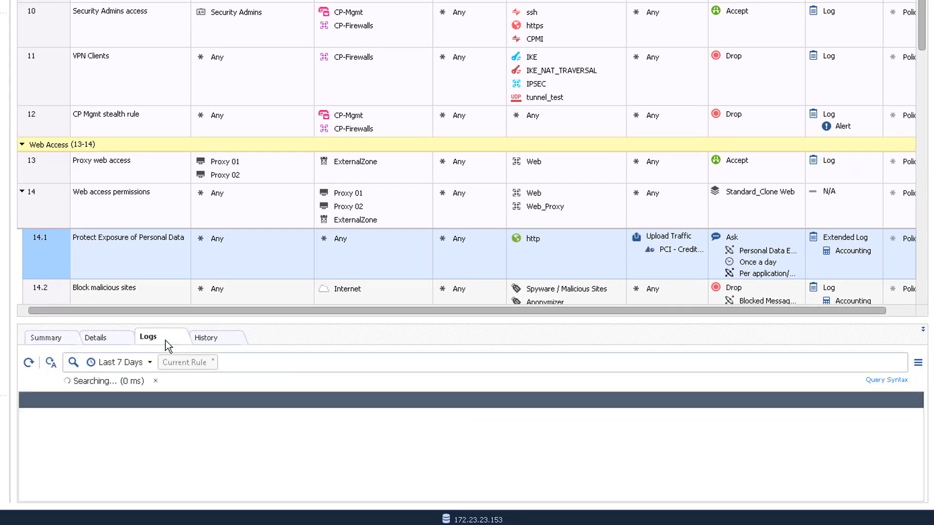
click(256, 363)
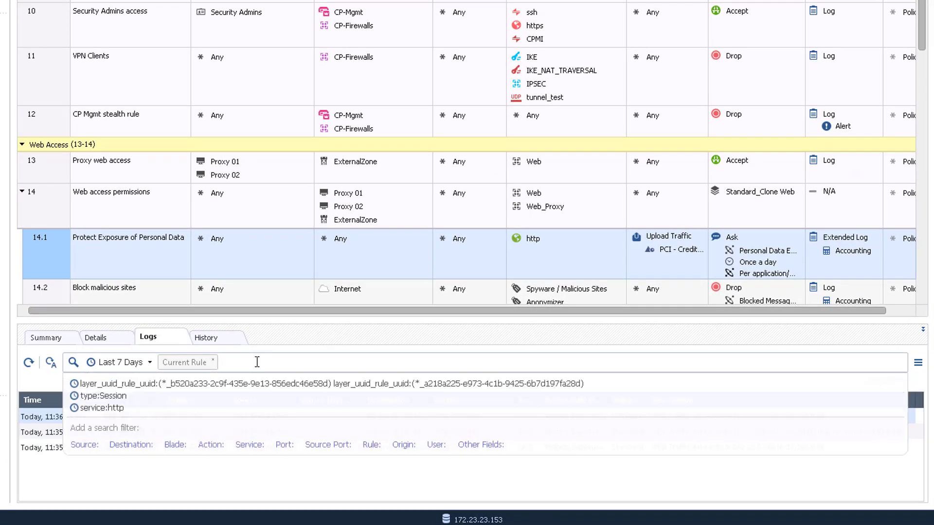
text(type:)
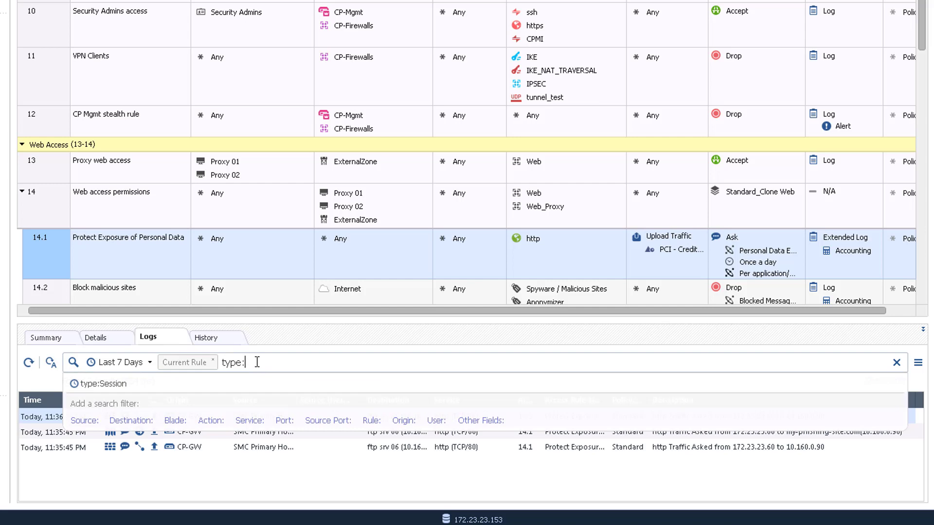
text(Session)
key(Return)
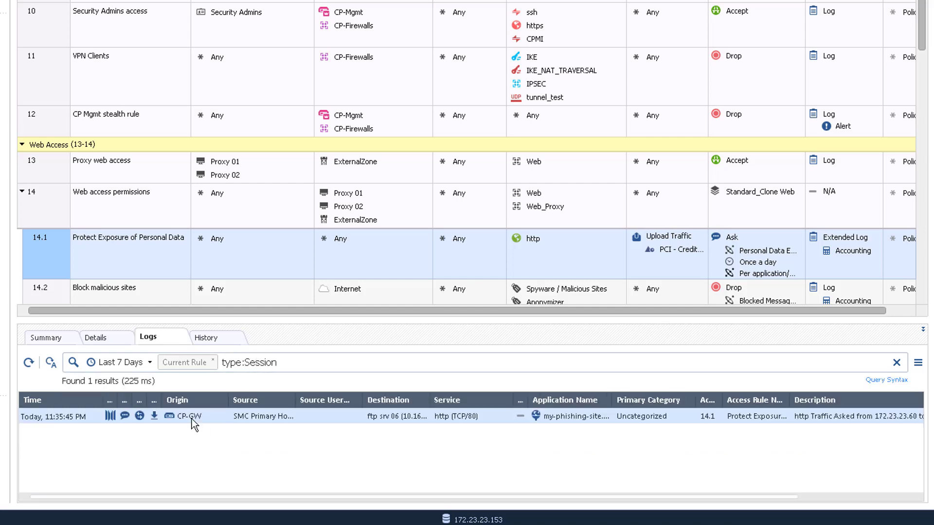
- Open the CP-GW session log and review its Matched Rules, URLs, Files and Details tabs
double_click(192, 419)
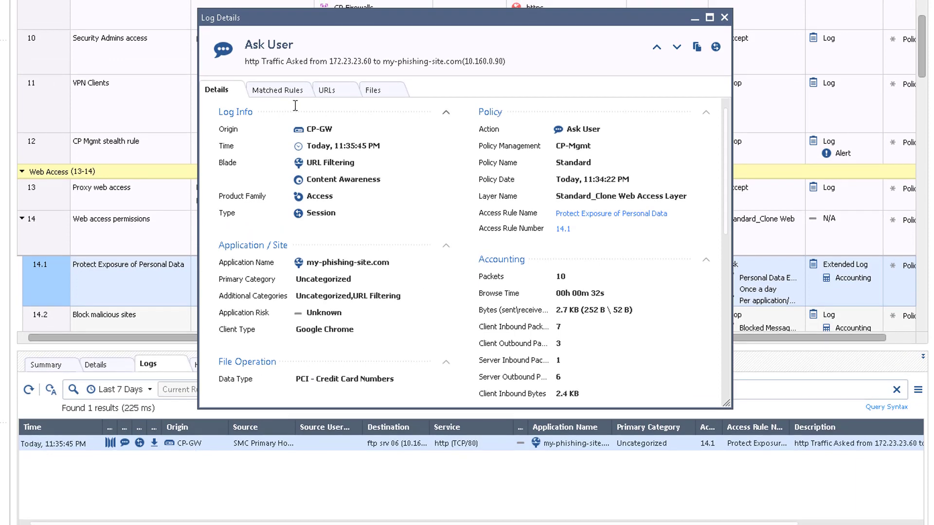
click(290, 92)
click(346, 92)
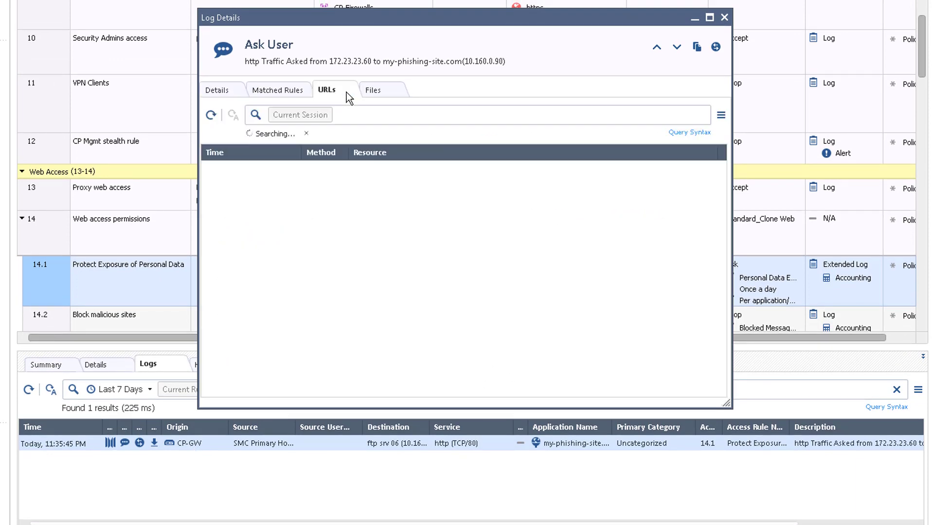
click(378, 91)
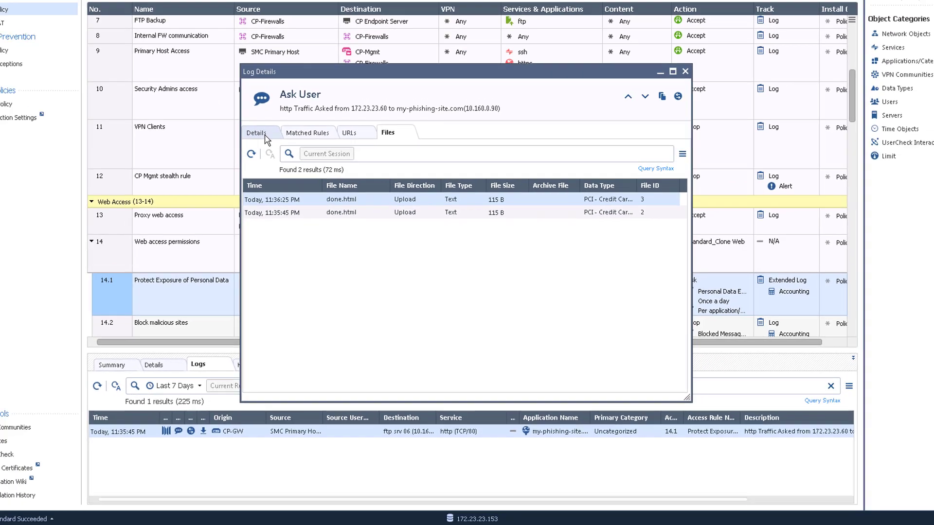
click(265, 137)
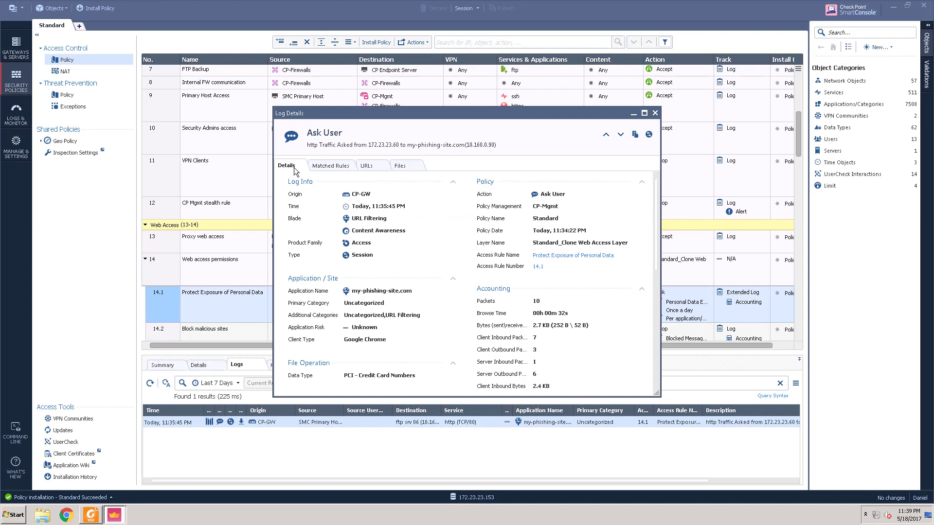